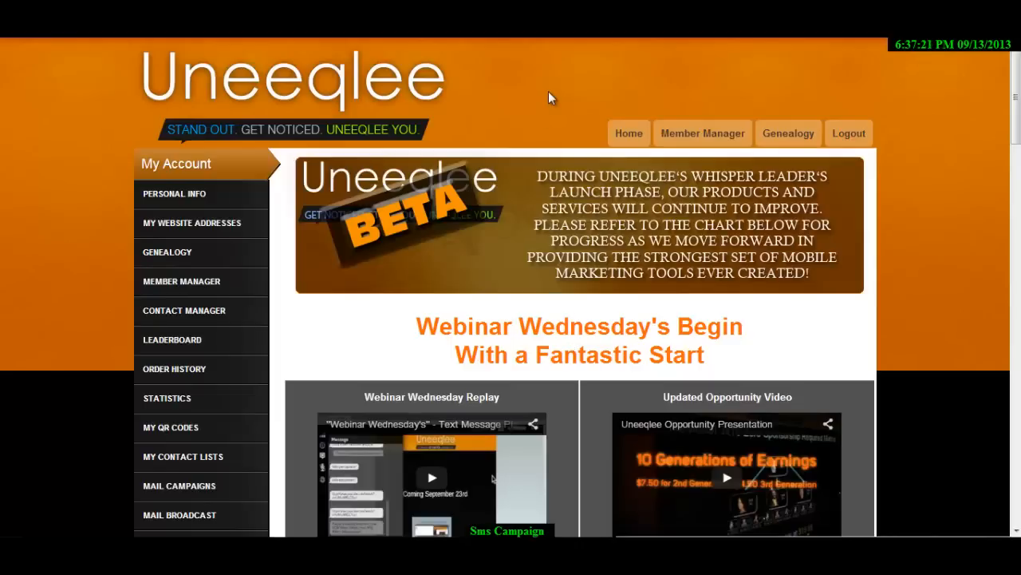
- Go to the SMS campaigns and open the details of the "Next weeks network marketing event" campaign
scroll(549, 92, down, 3)
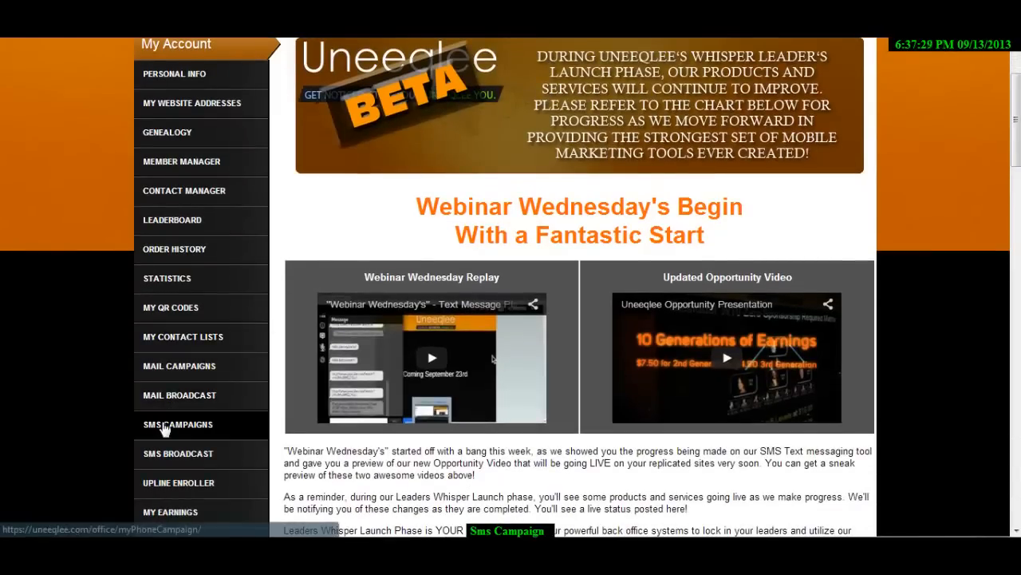
click(164, 428)
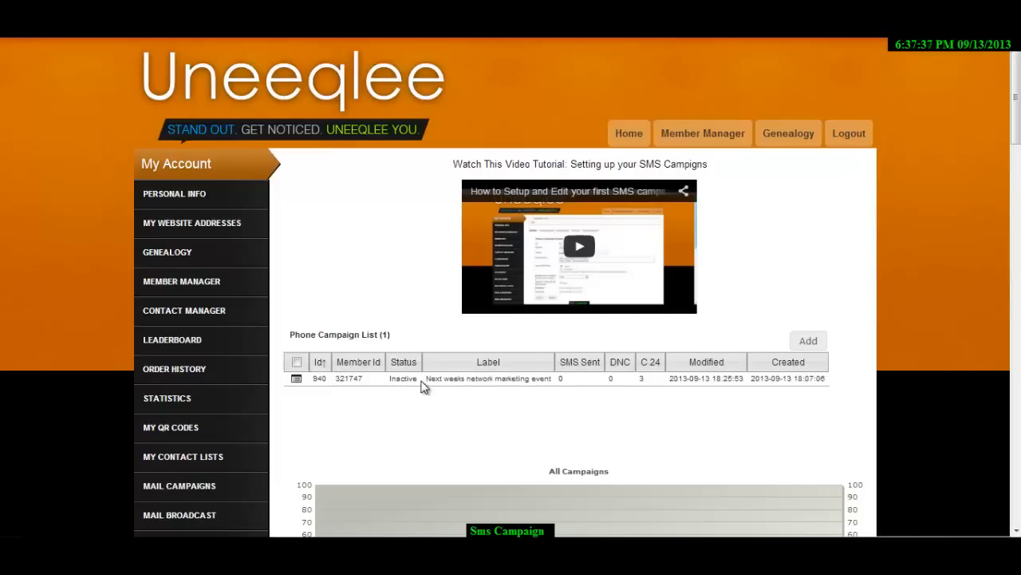
click(809, 342)
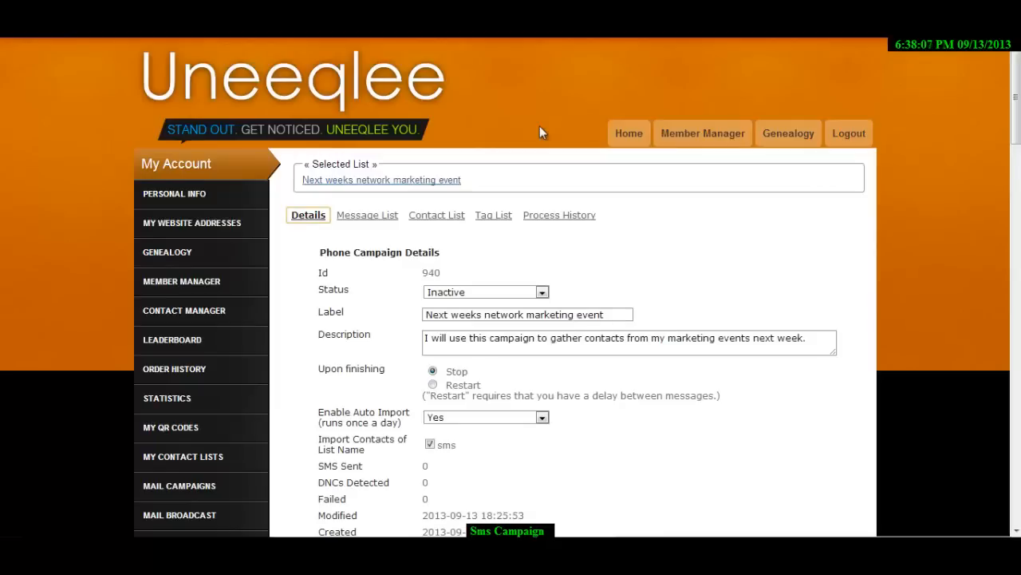
- Keep Enable Auto Import set to Yes for the campaign and save its details
click(388, 280)
scroll(549, 434, down, 2)
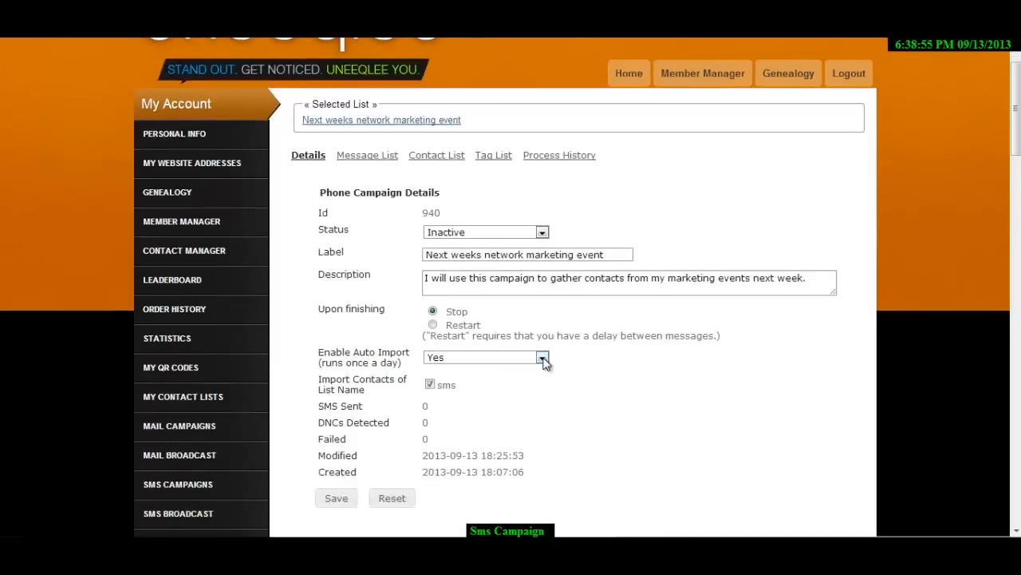
click(542, 359)
click(542, 359)
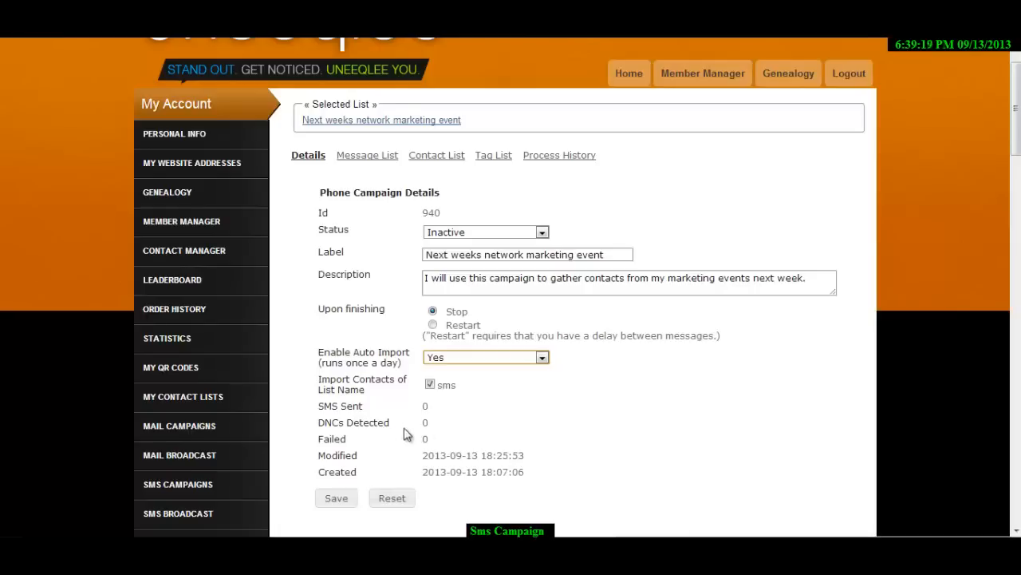
click(336, 498)
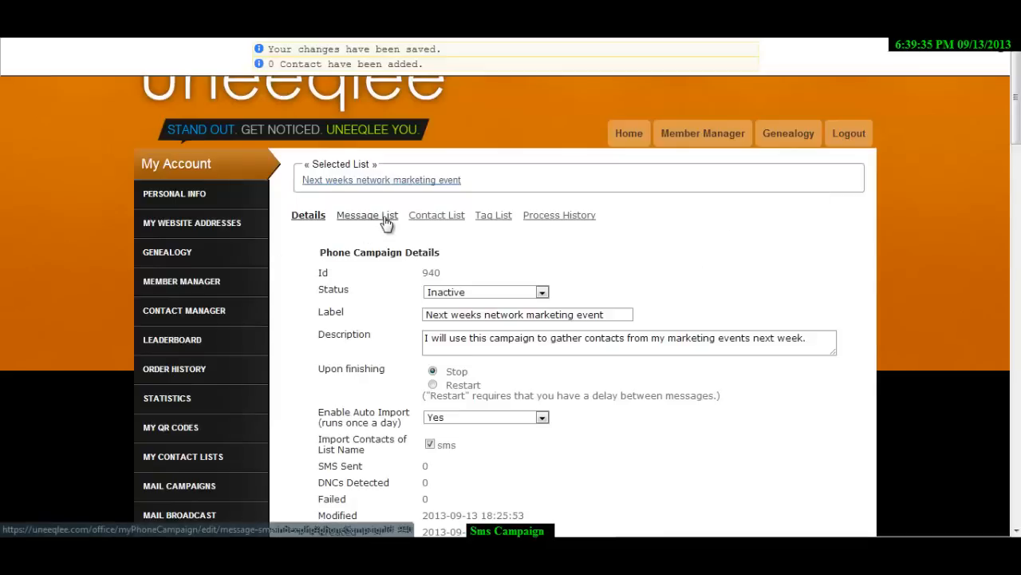
- Start a new message in the campaign's message list and set its type to Opt-In
click(359, 216)
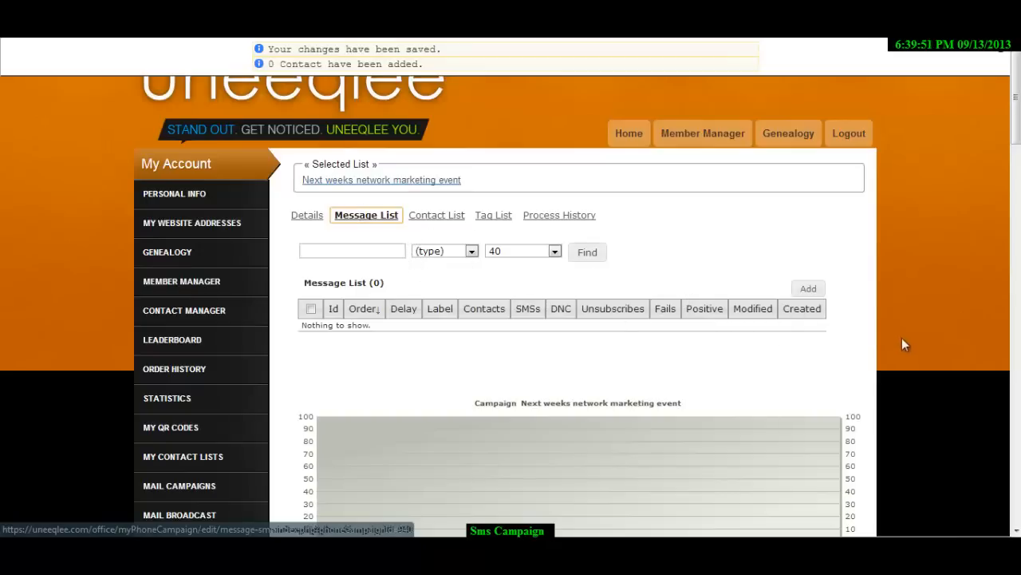
click(798, 290)
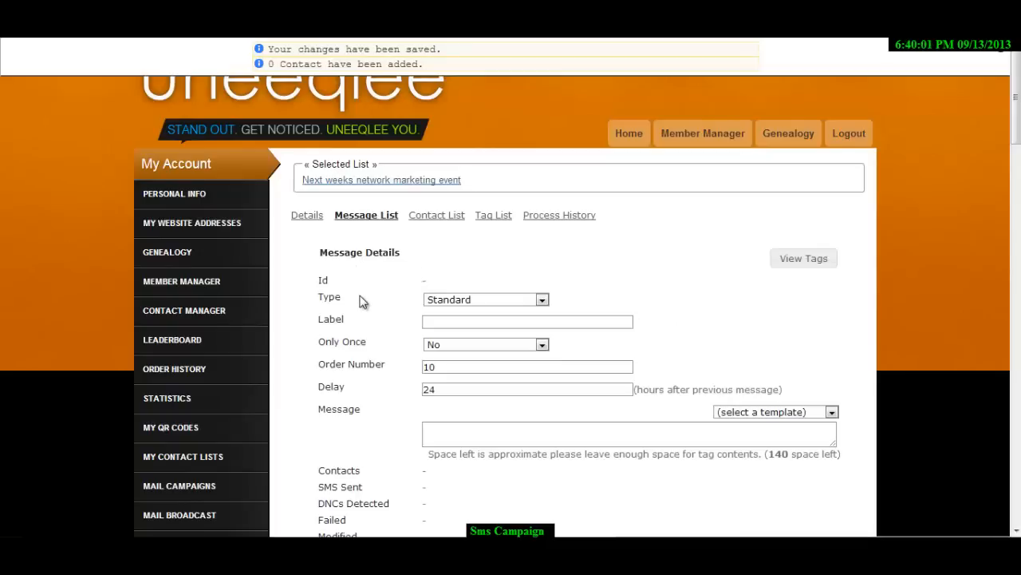
click(542, 300)
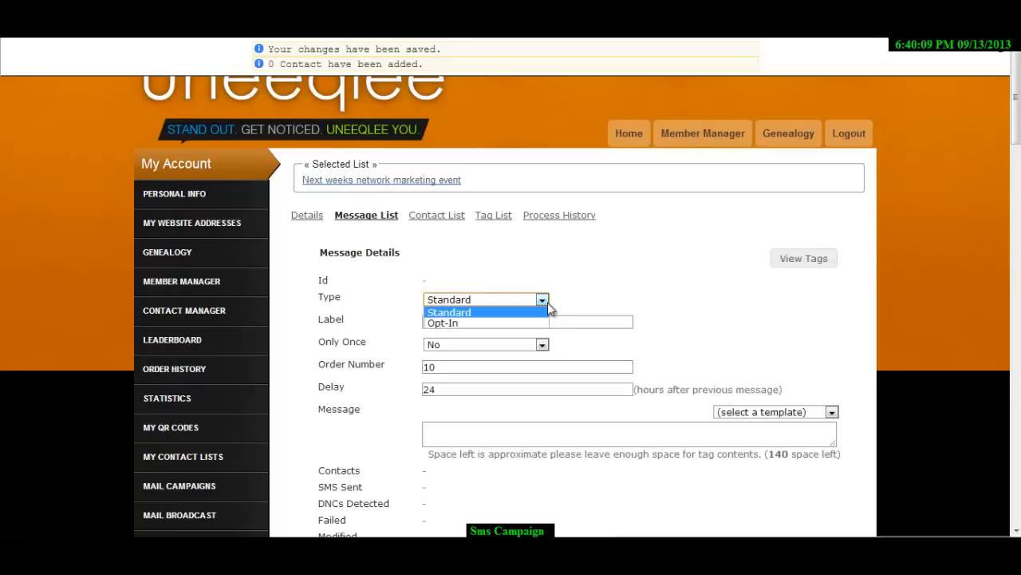
click(514, 324)
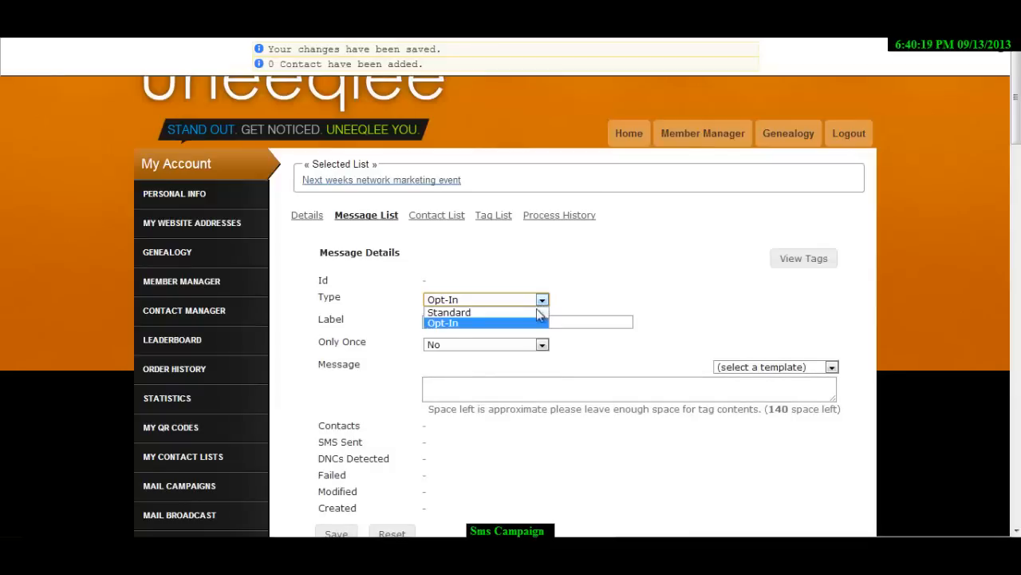
click(537, 311)
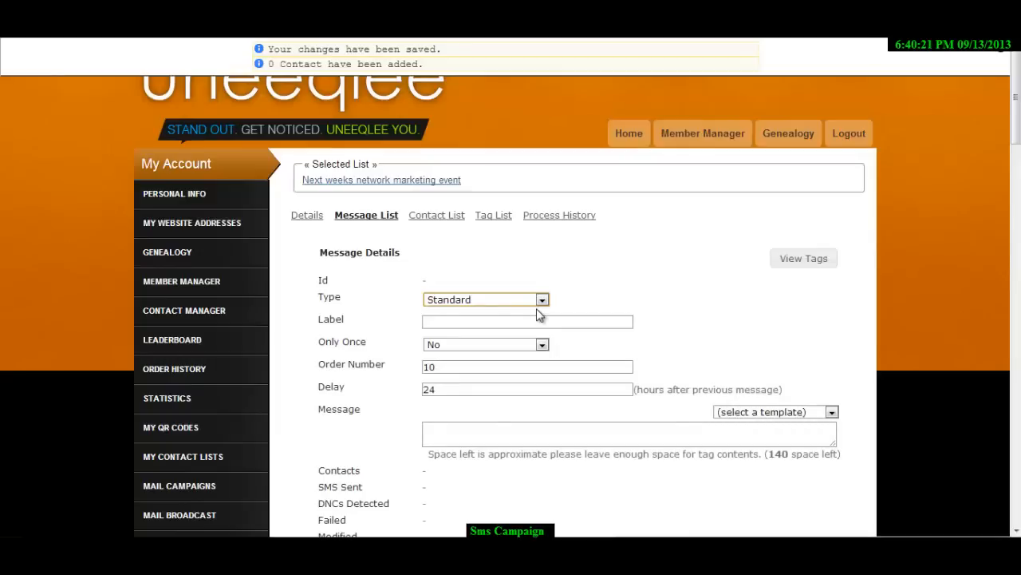
click(542, 303)
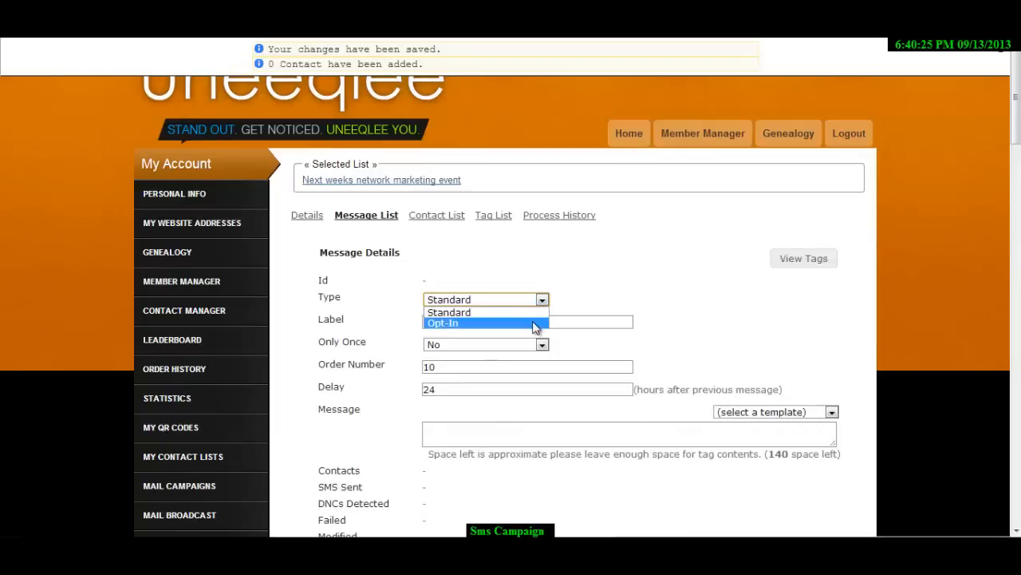
click(535, 324)
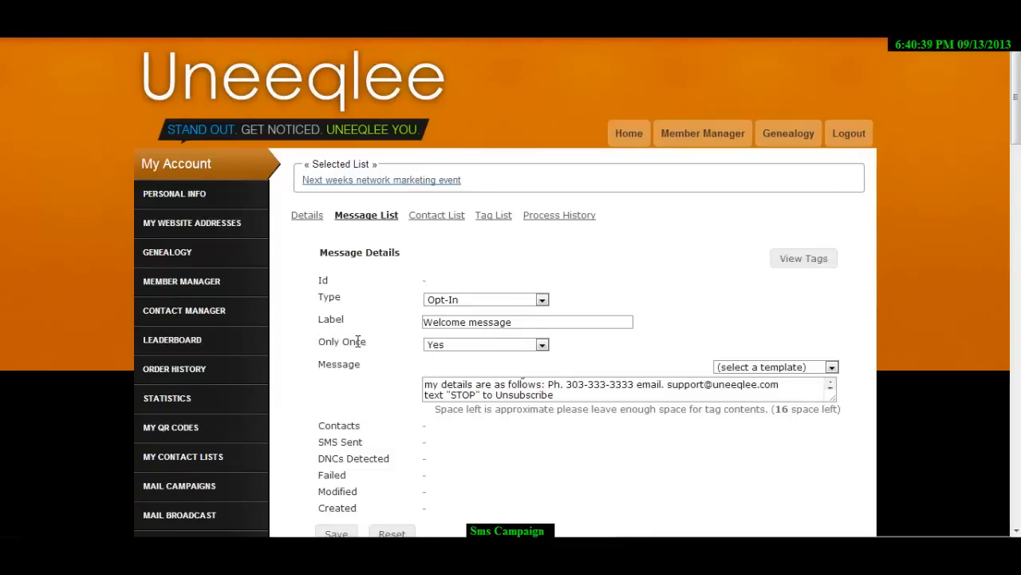
- Keep Only Once set to Yes, review the text of the "Welcome message" and save the message
click(542, 346)
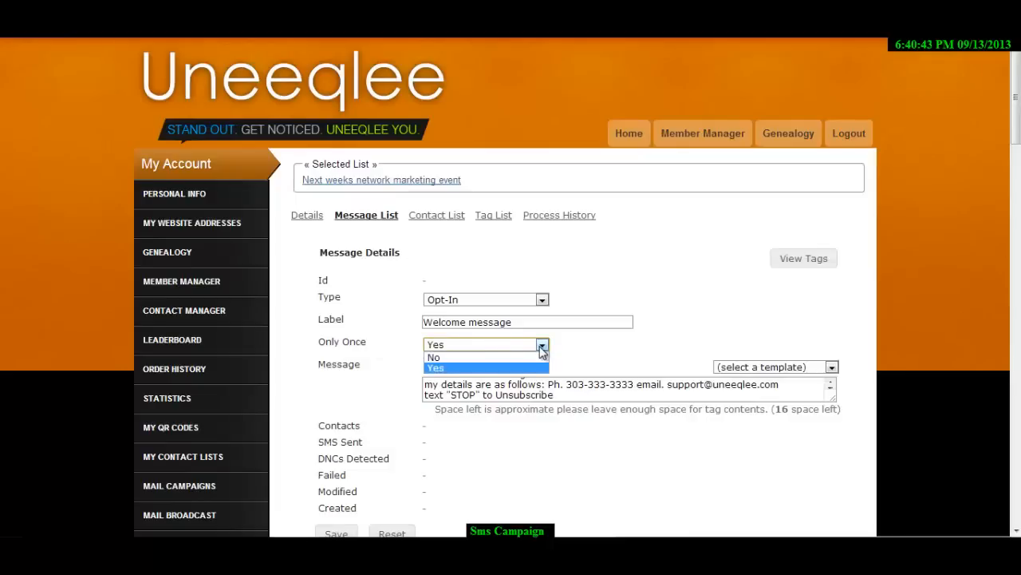
click(541, 350)
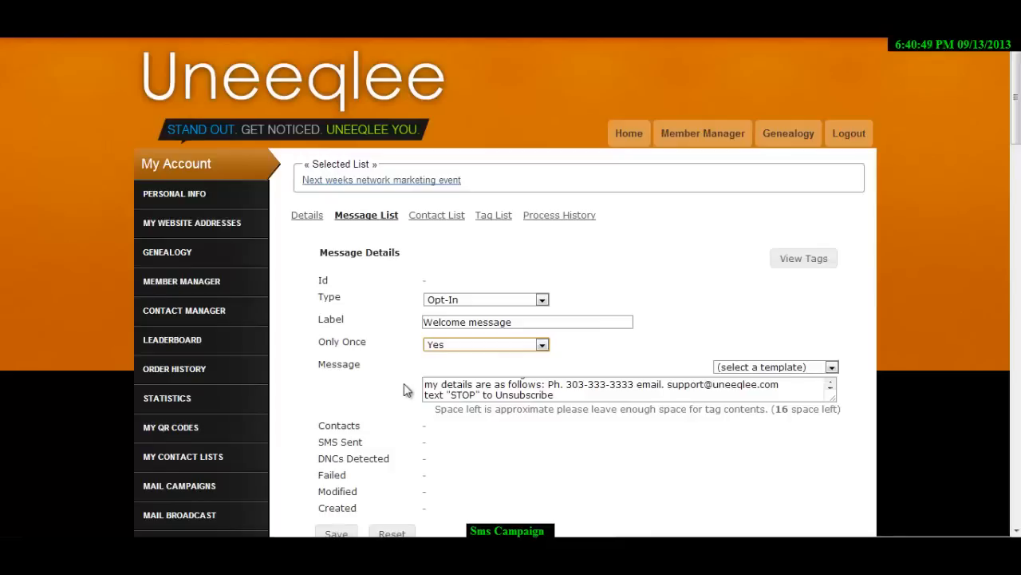
click(438, 386)
scroll(438, 386, up, 1)
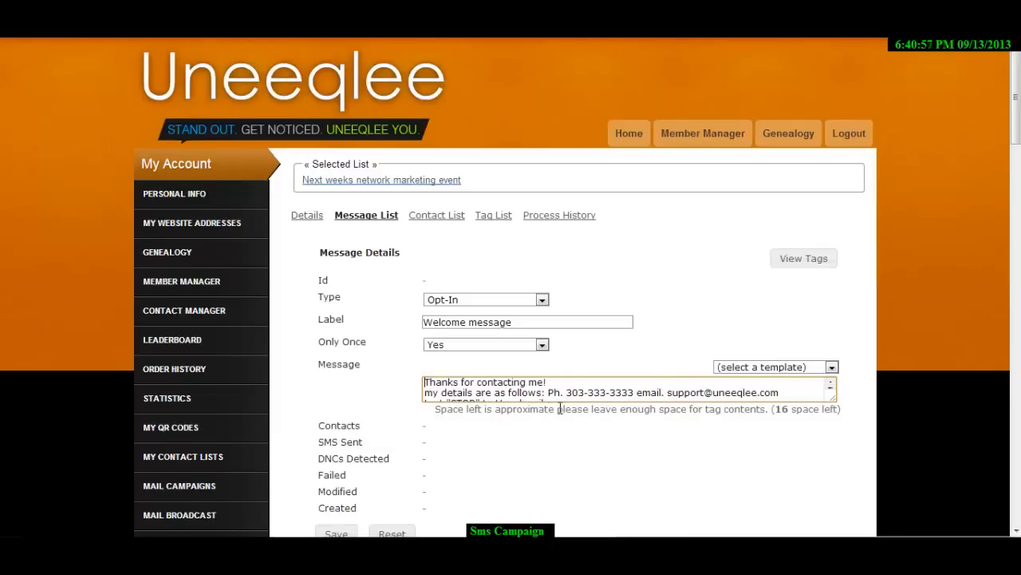
key(Down)
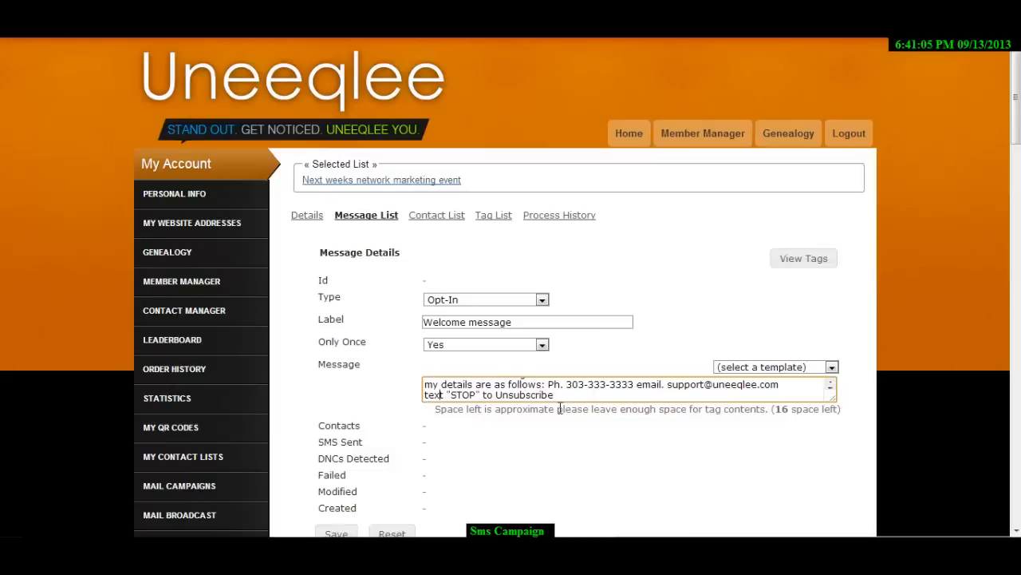
click(527, 470)
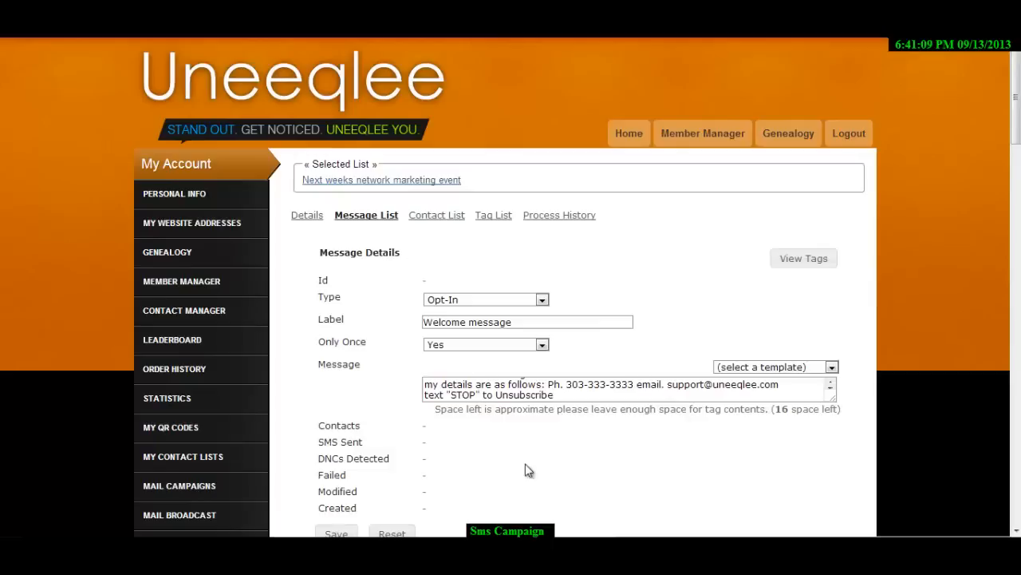
click(335, 532)
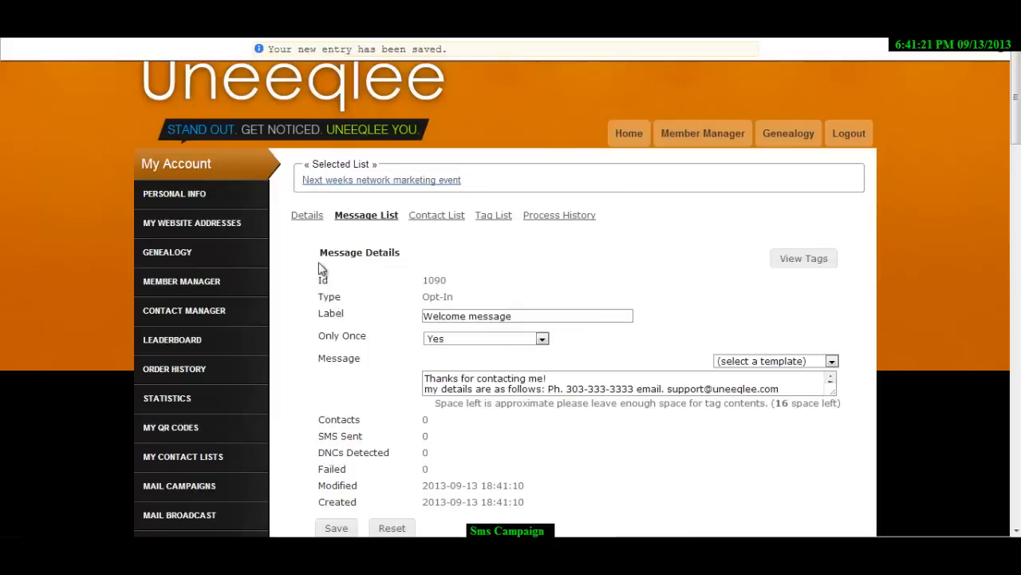
- Set the status of the "Next weeks network marketing event" campaign to Active and save it
click(304, 217)
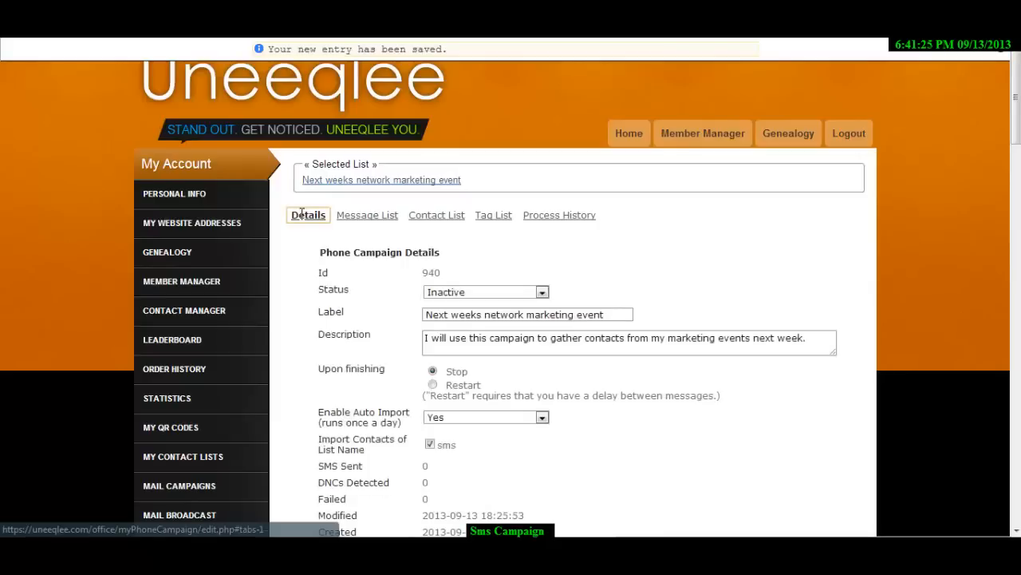
click(541, 296)
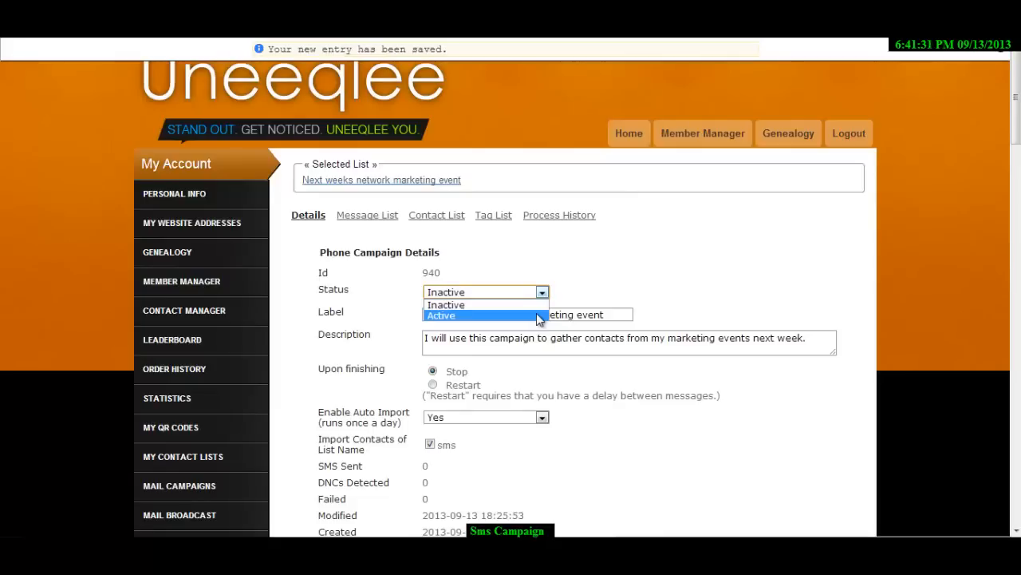
click(539, 317)
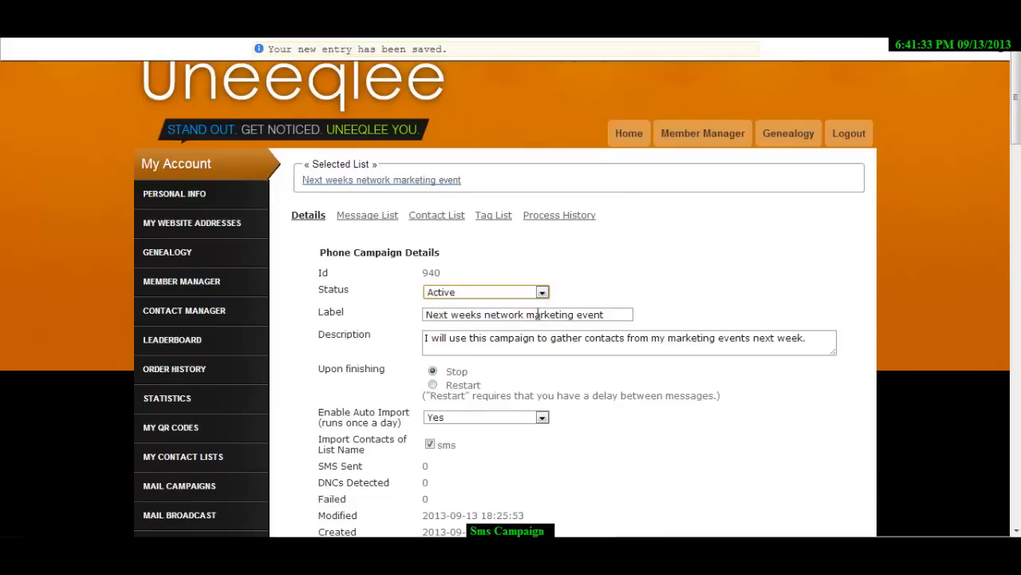
scroll(575, 492, down, 3)
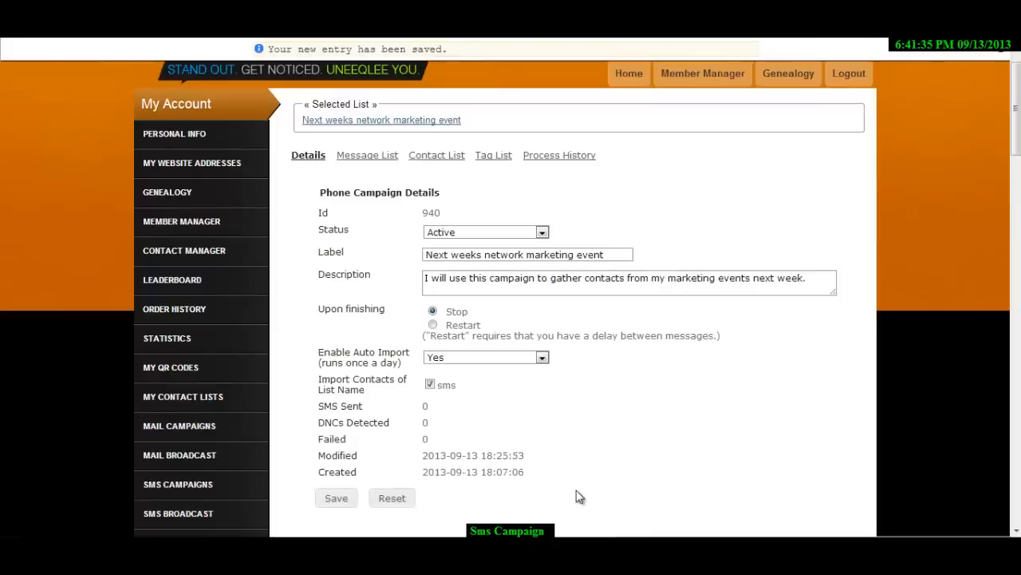
click(337, 472)
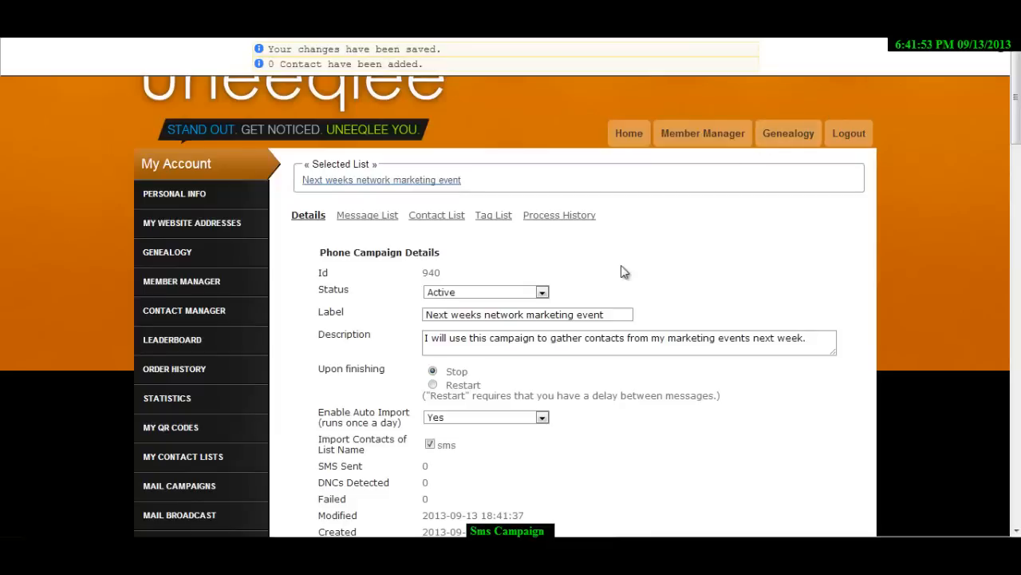
- Check the campaign's message list, set the campaign status to Inactive and save the details
scroll(620, 270, down, 2)
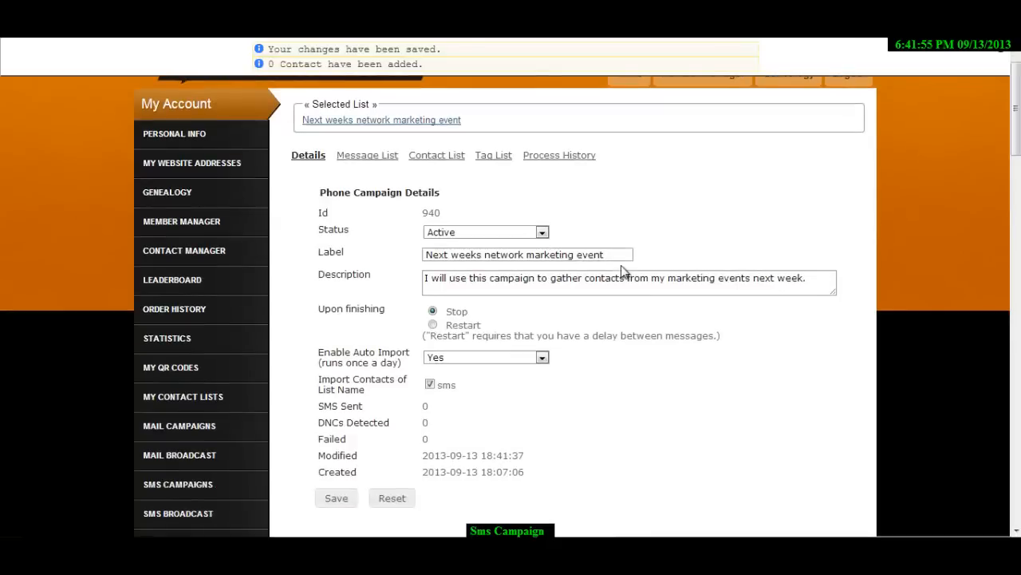
click(370, 157)
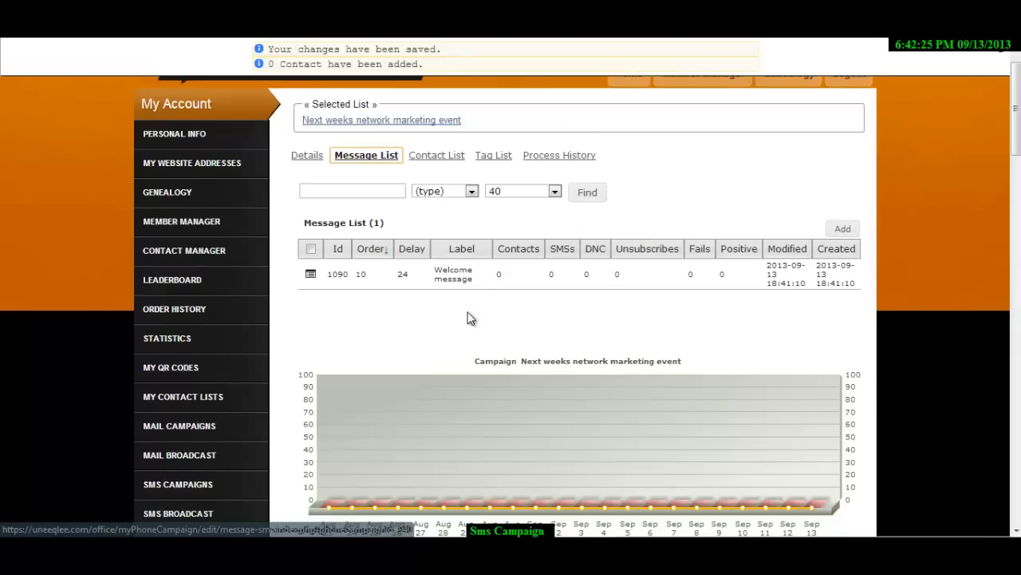
click(303, 162)
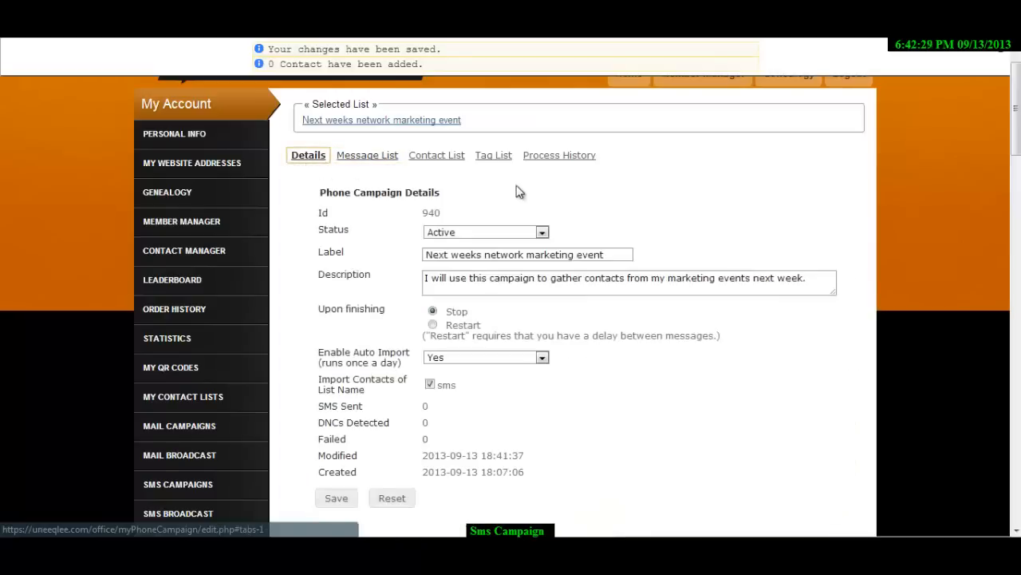
click(541, 233)
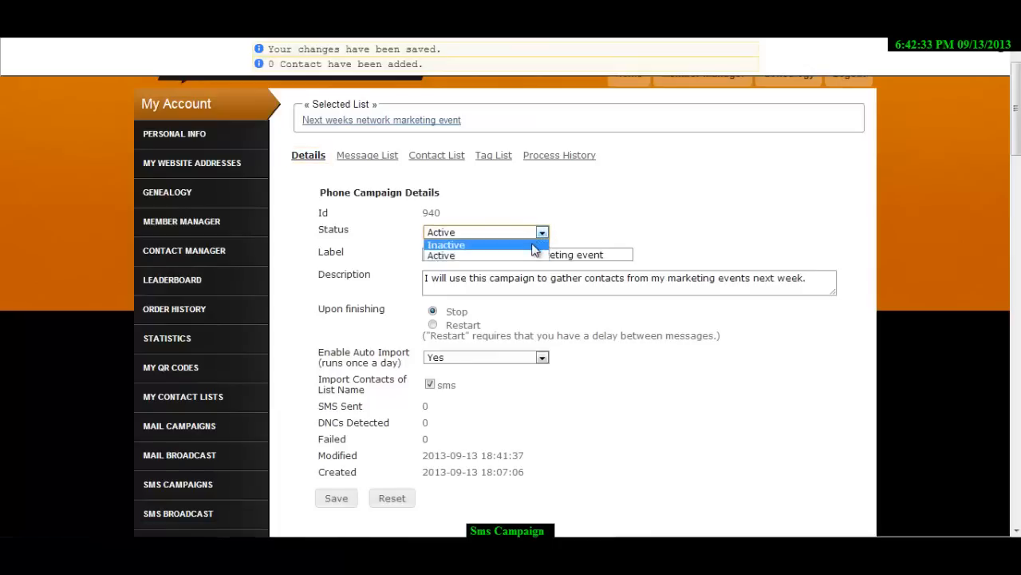
click(535, 245)
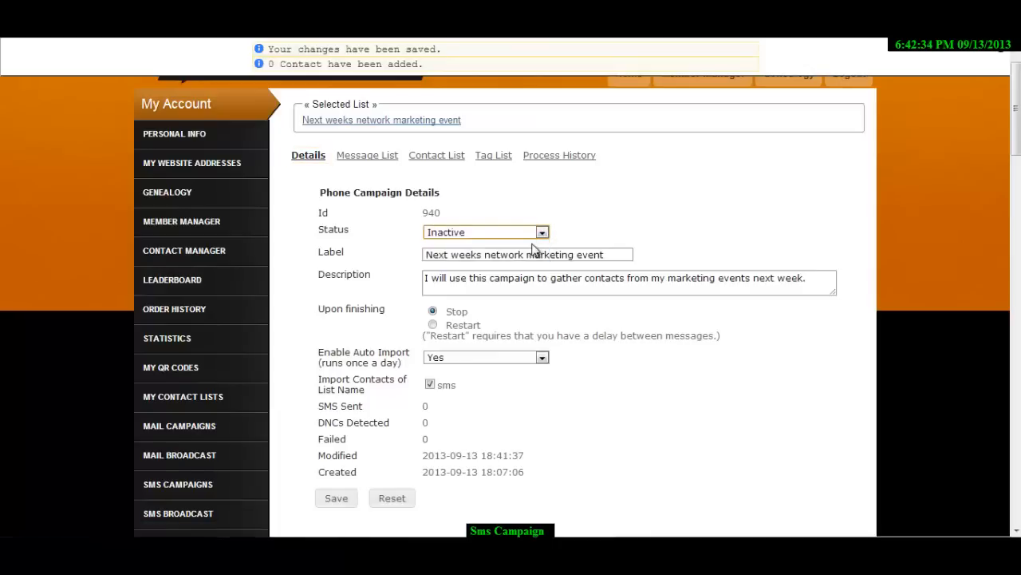
click(660, 355)
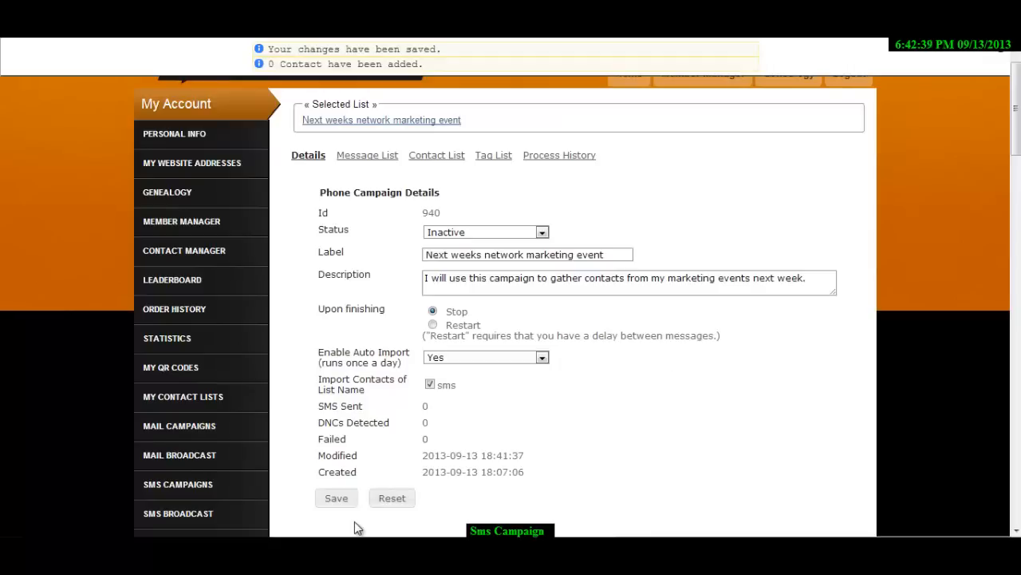
click(341, 501)
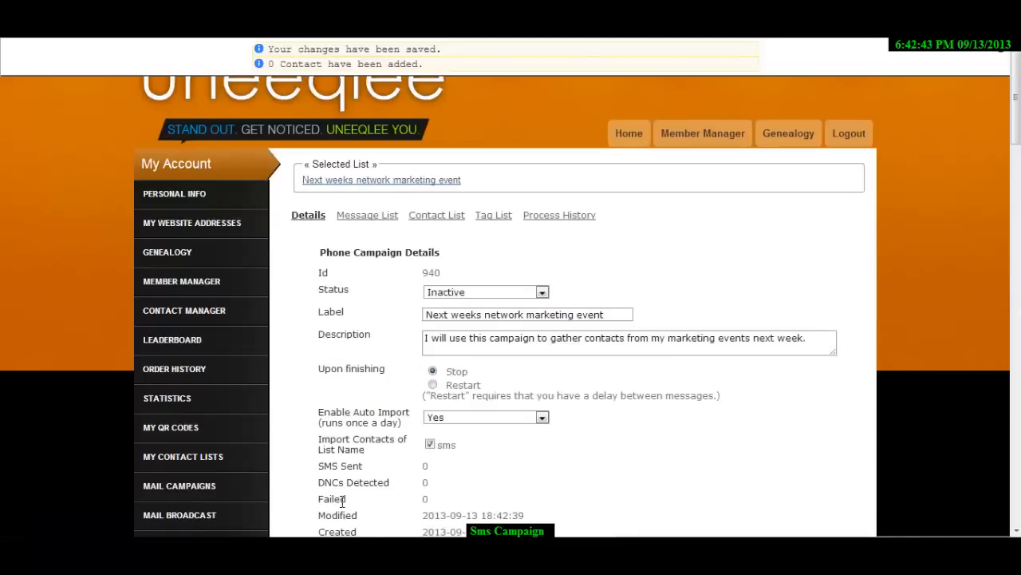
- Start another message in the campaign's message list with its type set to Standard
click(387, 222)
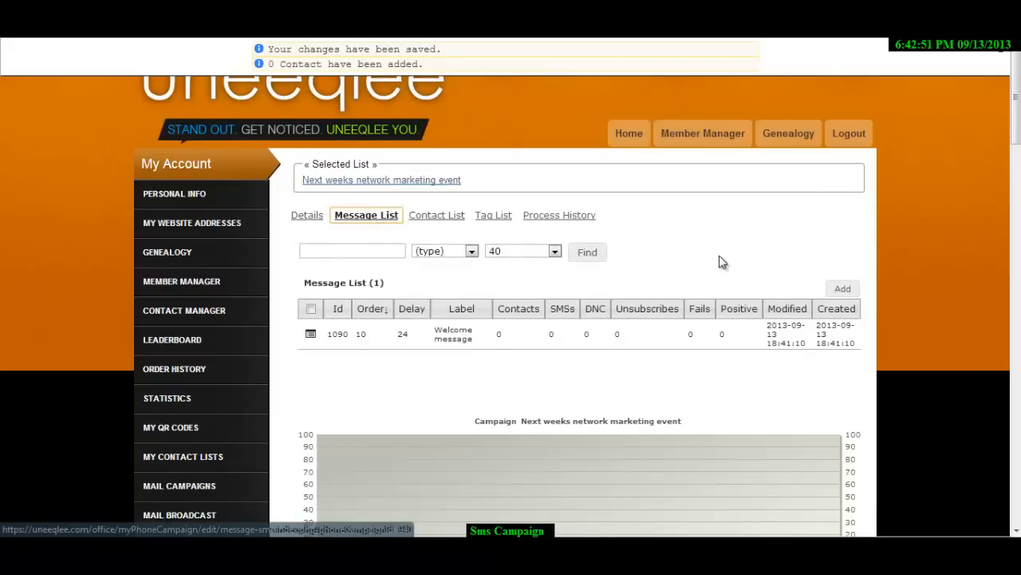
click(840, 289)
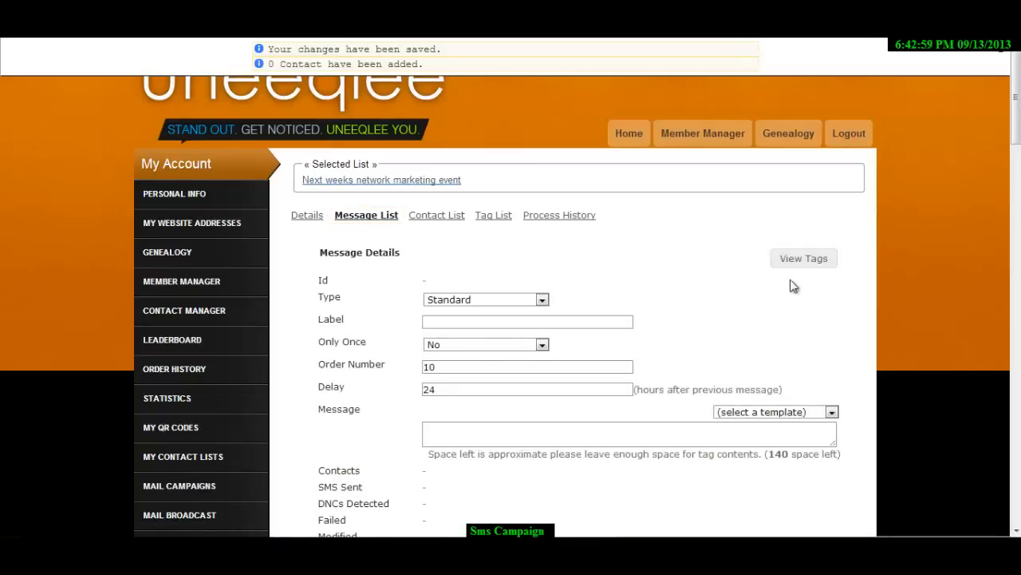
click(541, 300)
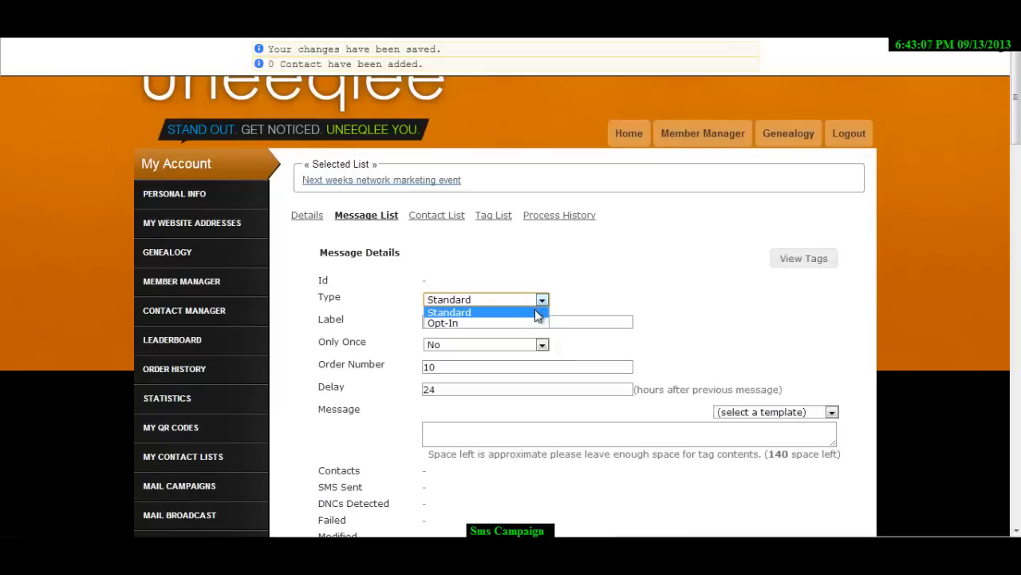
click(537, 312)
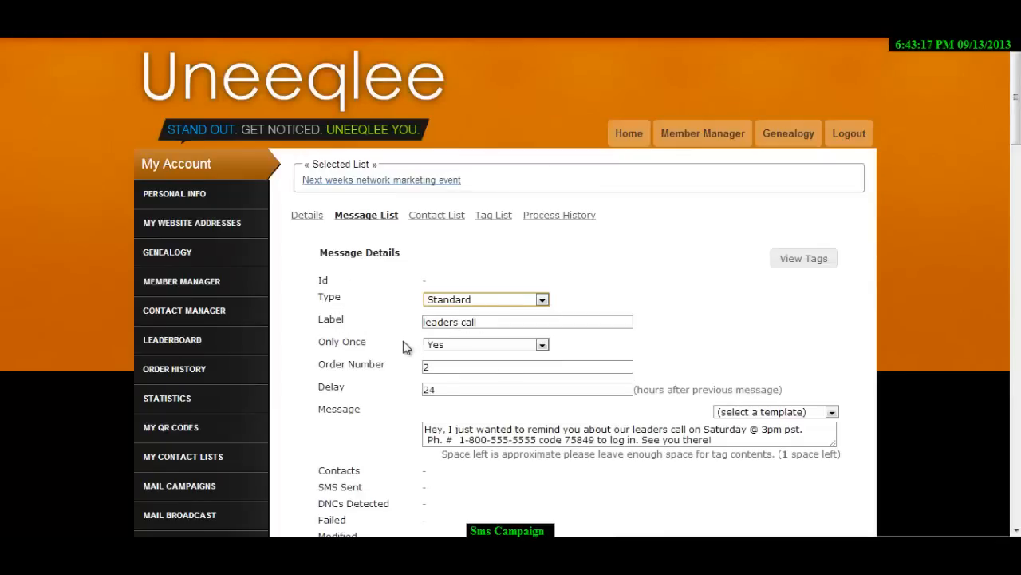
- Keep Only Once set to Yes, try Order Number 10 for the leaders call message and set it back to 2
click(541, 345)
click(541, 345)
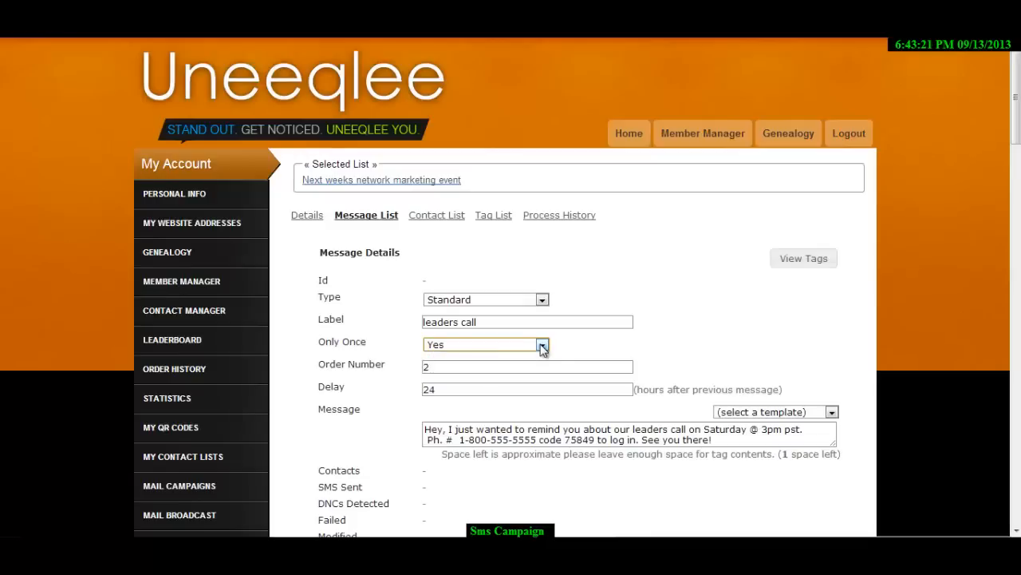
click(469, 365)
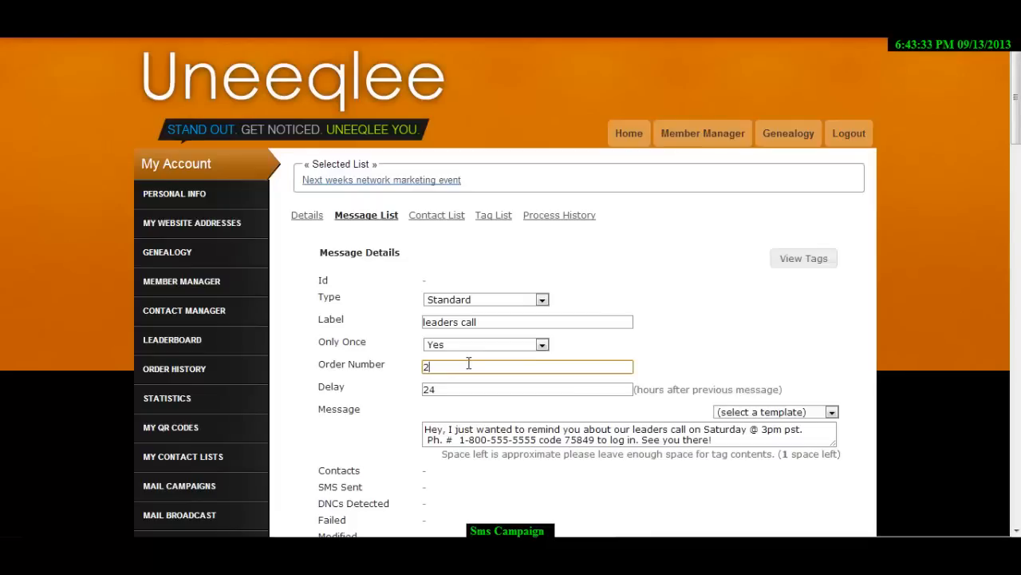
key(BackSpace)
text(10)
key(BackSpace)
key(BackSpace)
text(2)
click(443, 385)
- Switch the leaders call message type to Opt-In to compare its fields, and return it to Standard
click(541, 300)
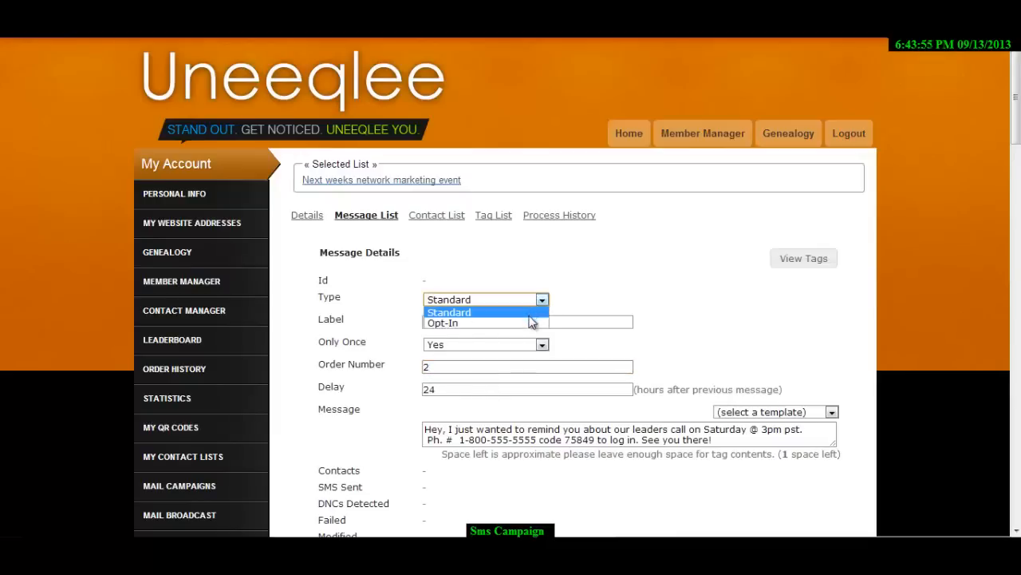
click(529, 323)
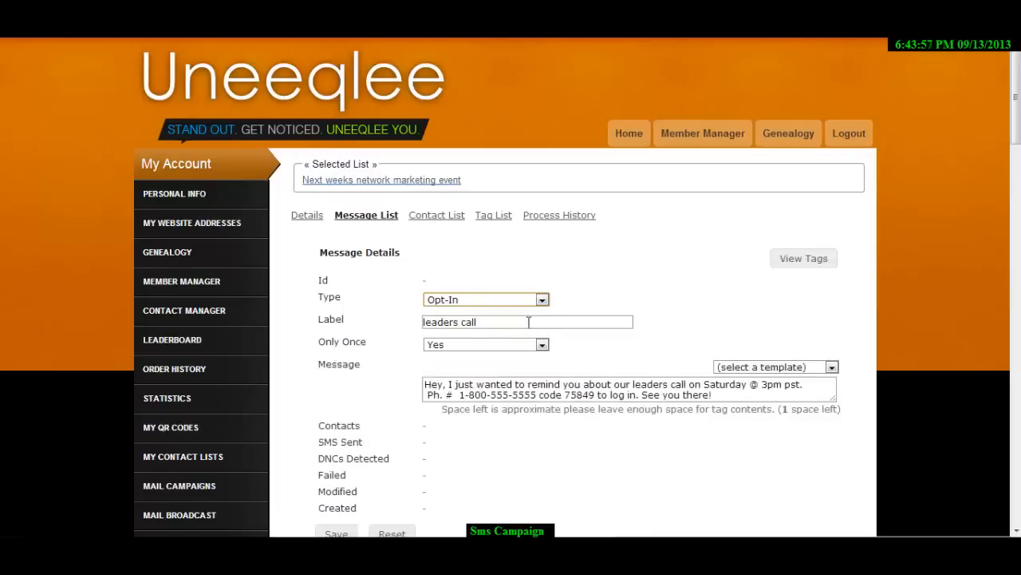
click(543, 300)
click(534, 313)
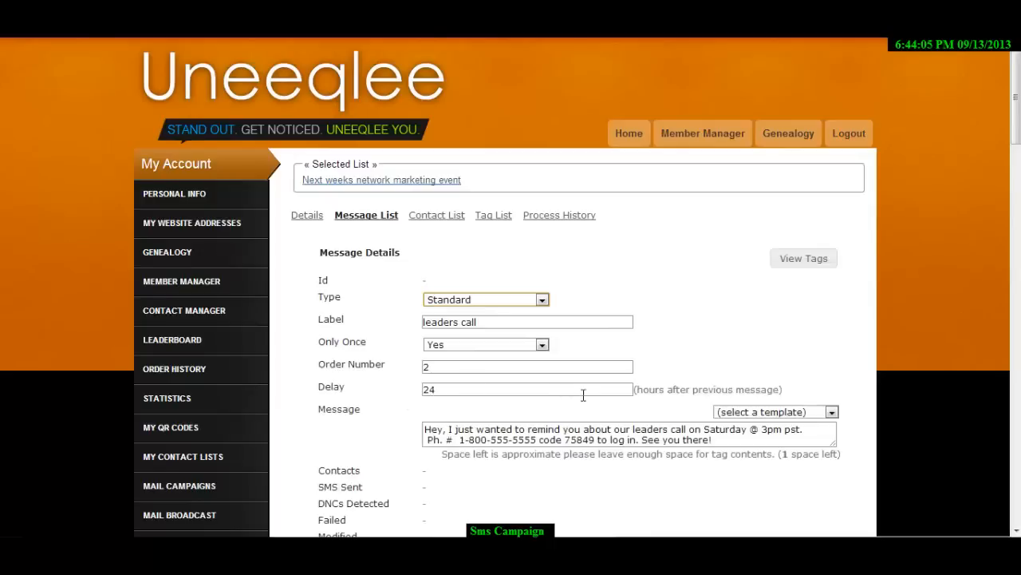
- Review the delay and reminder text of the leaders call message and save the message
click(637, 398)
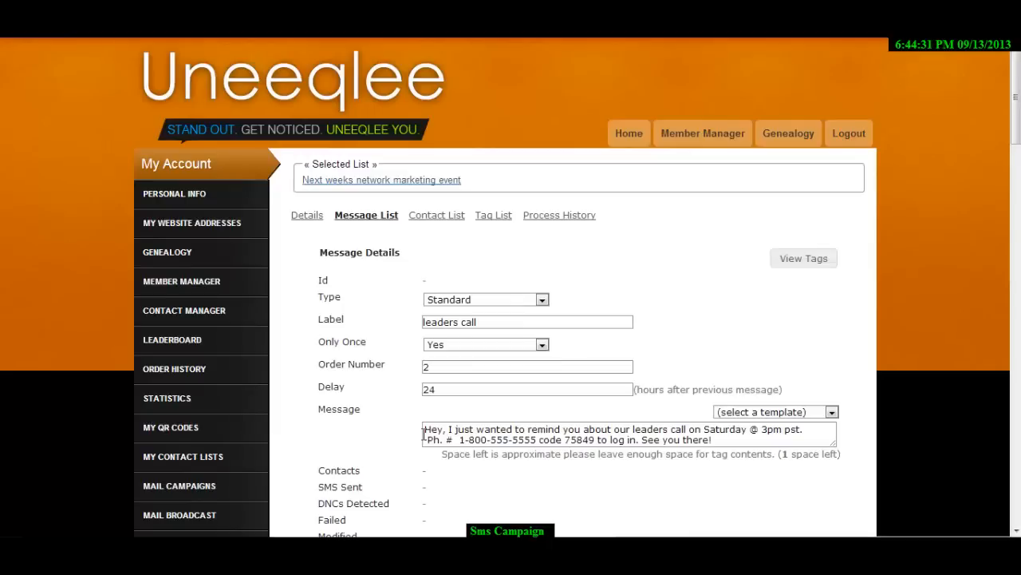
click(637, 440)
text(.)
scroll(895, 384, down, 3)
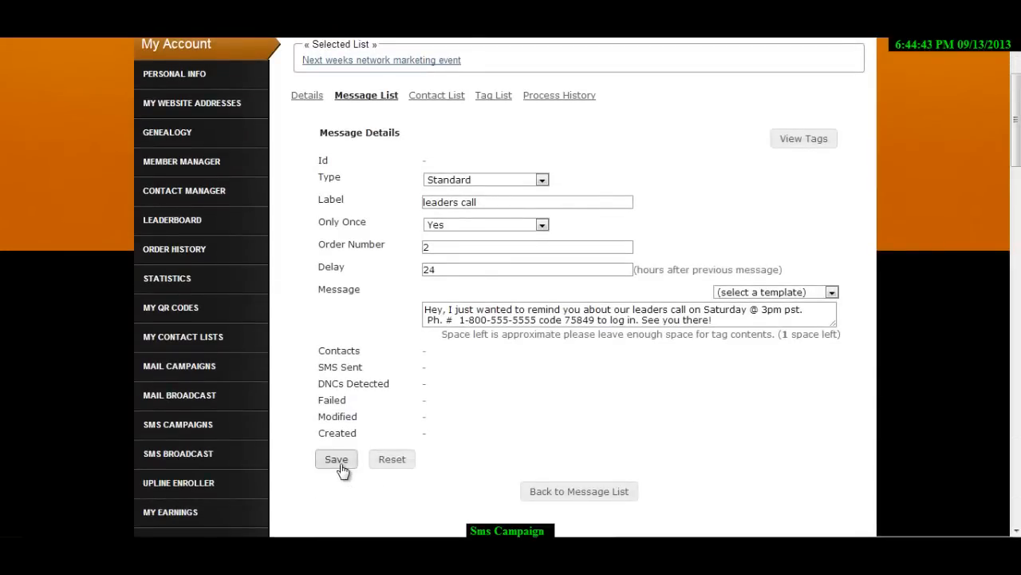
click(336, 461)
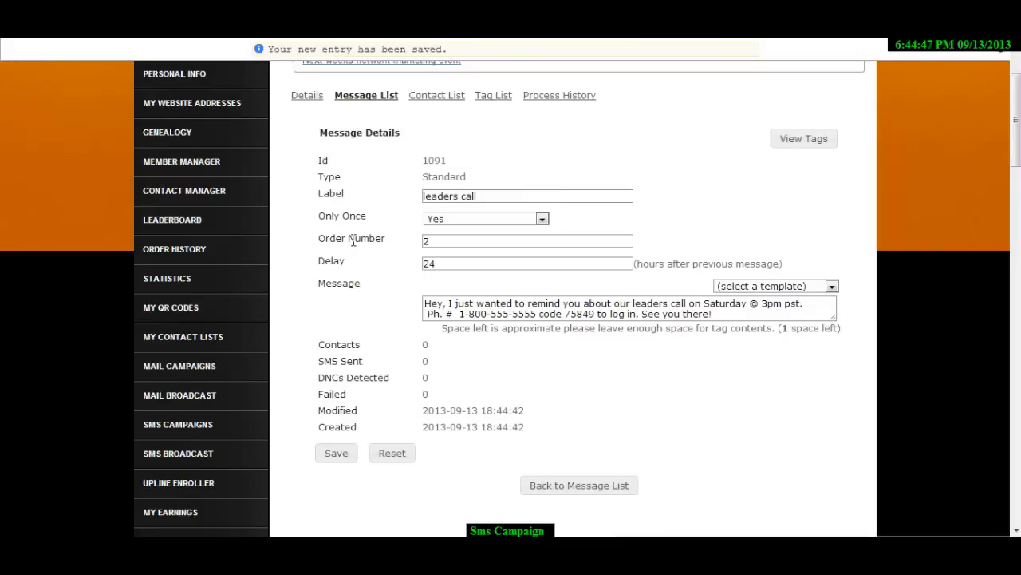
- Set the "Next weeks network marketing event" campaign's status to Active and save its details
click(309, 102)
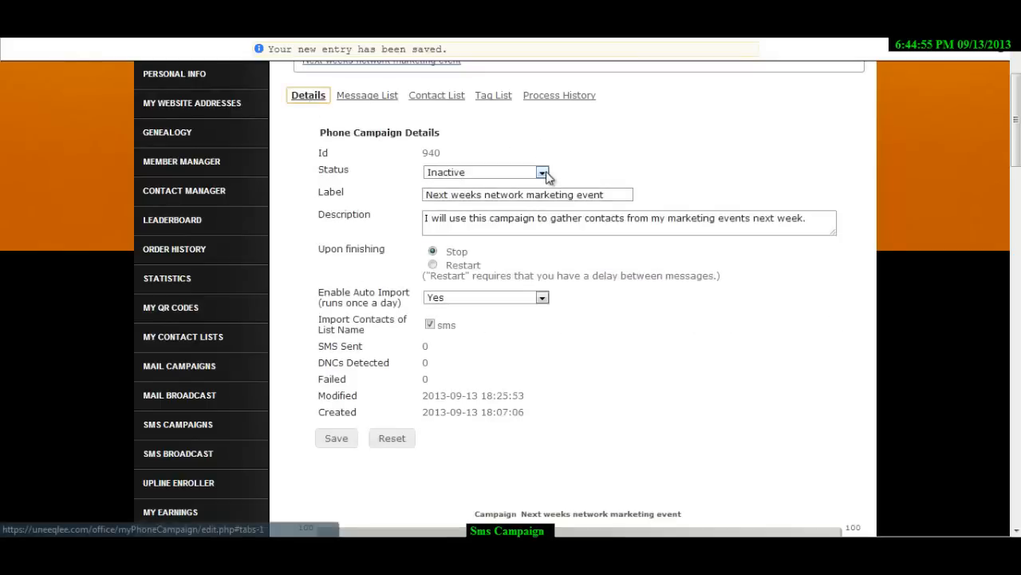
click(542, 172)
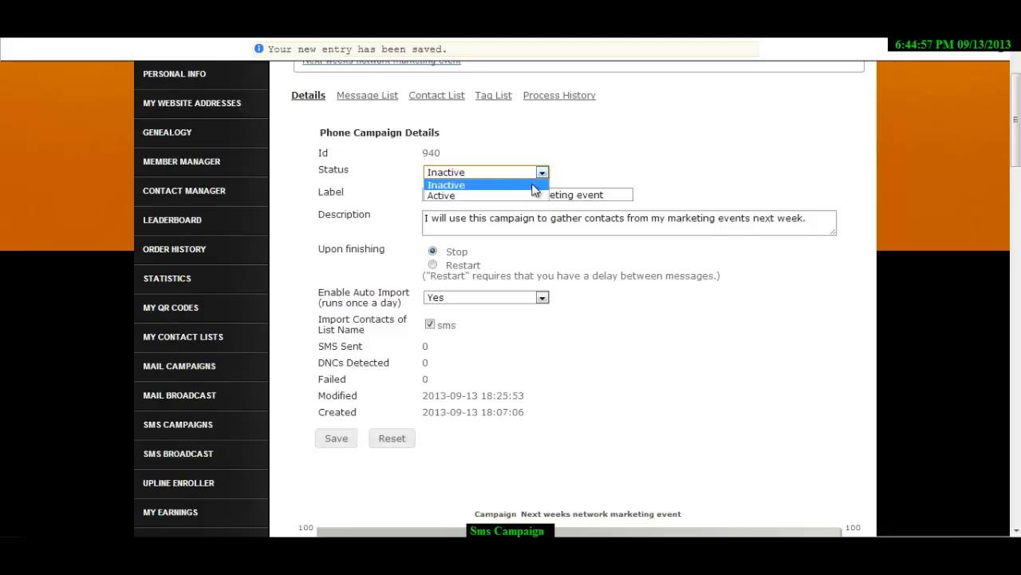
click(527, 195)
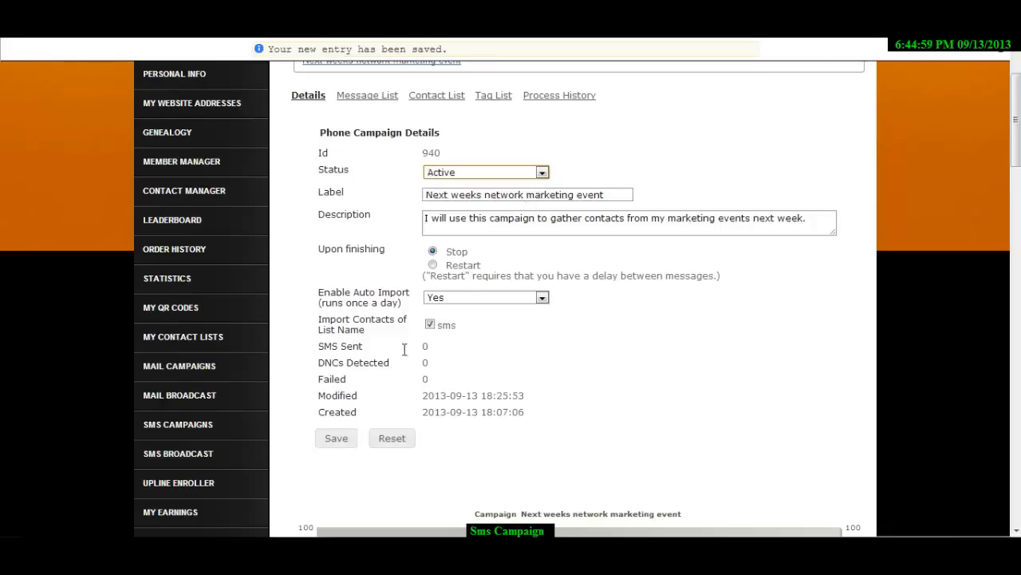
click(323, 445)
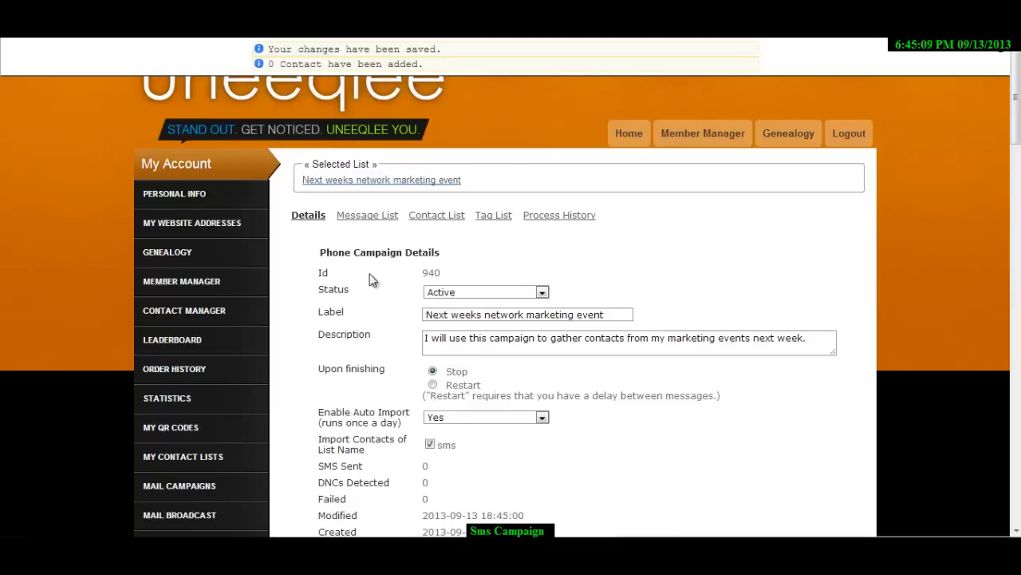
- Sort the campaign's message list by descending order number, and examine the campaign's details, status options and activity chart
click(372, 217)
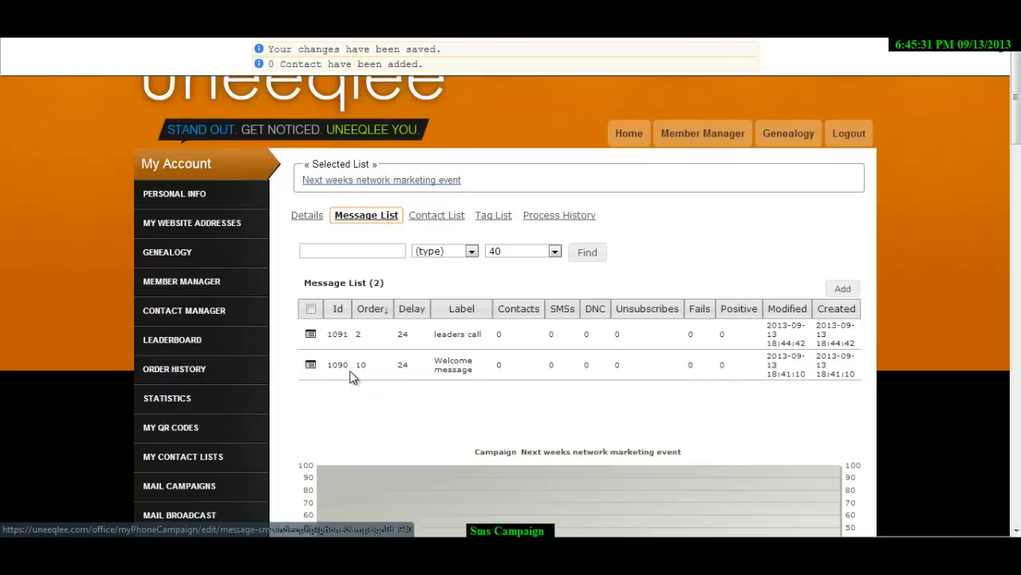
click(380, 311)
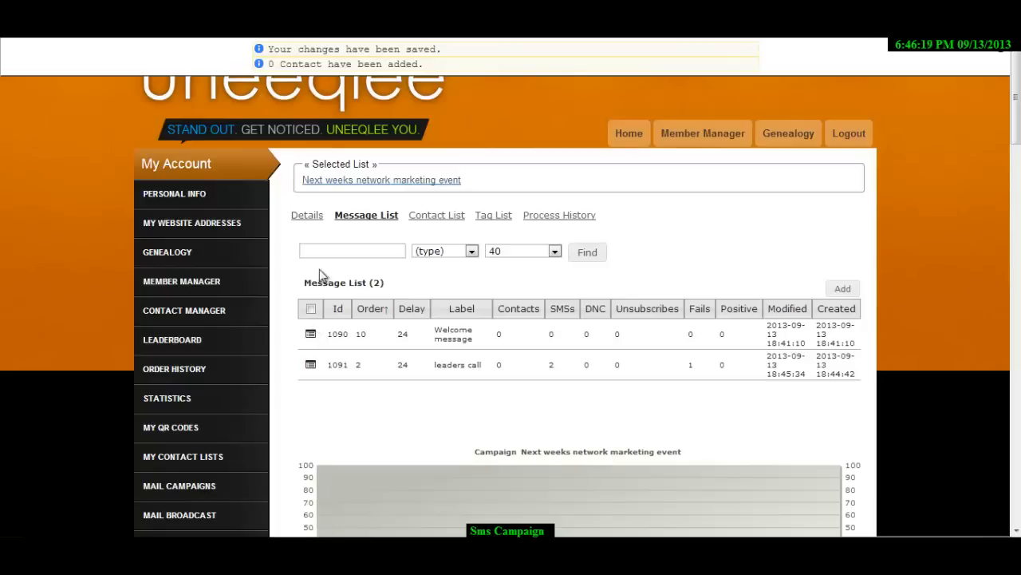
click(309, 215)
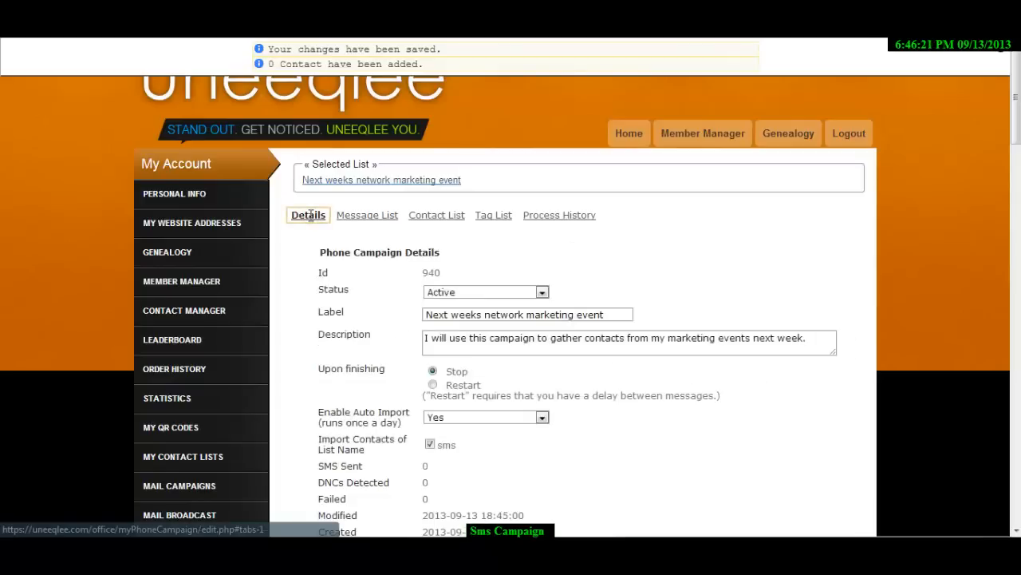
click(533, 300)
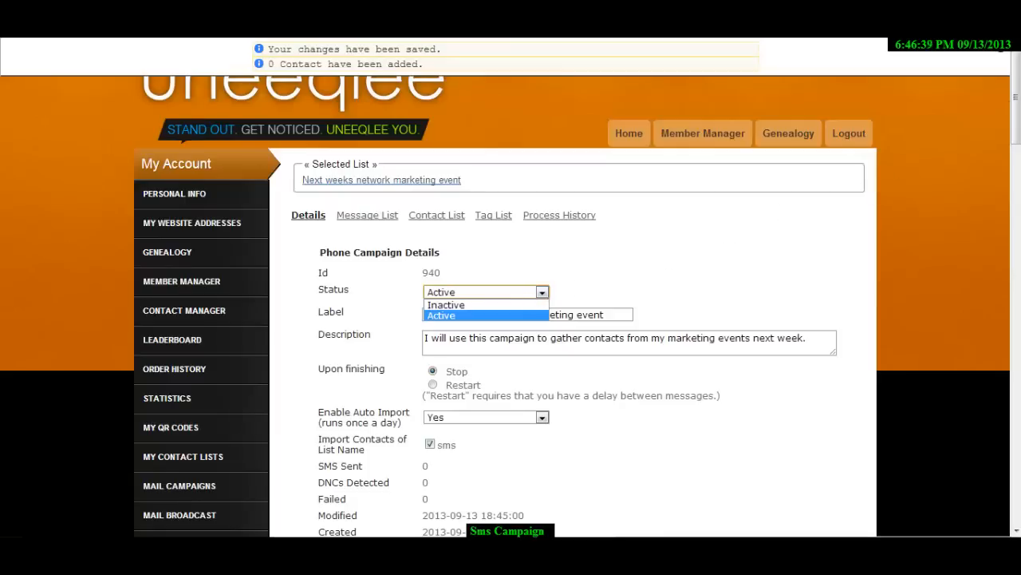
click(1016, 100)
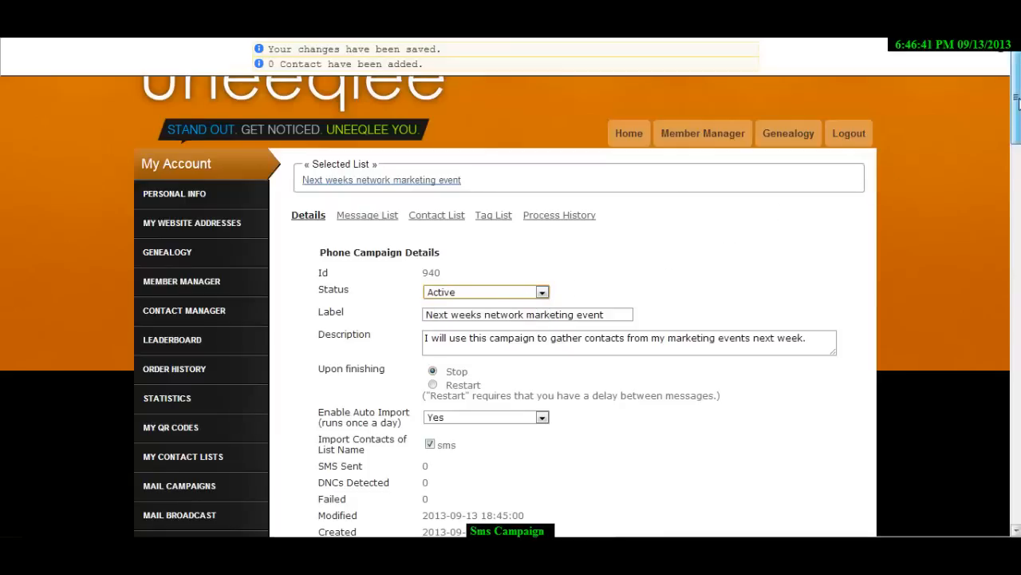
drag(1016, 100, 994, 196)
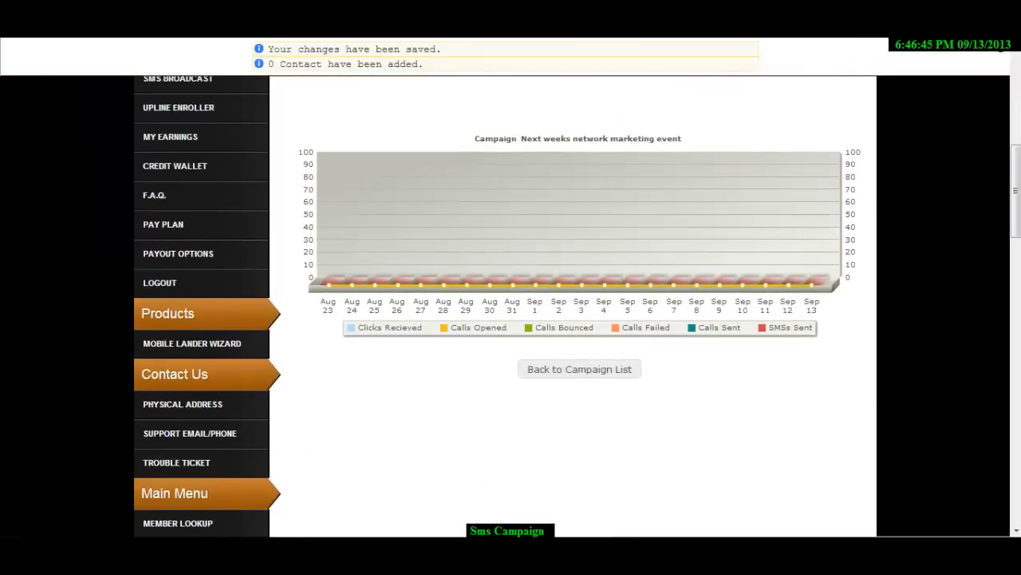